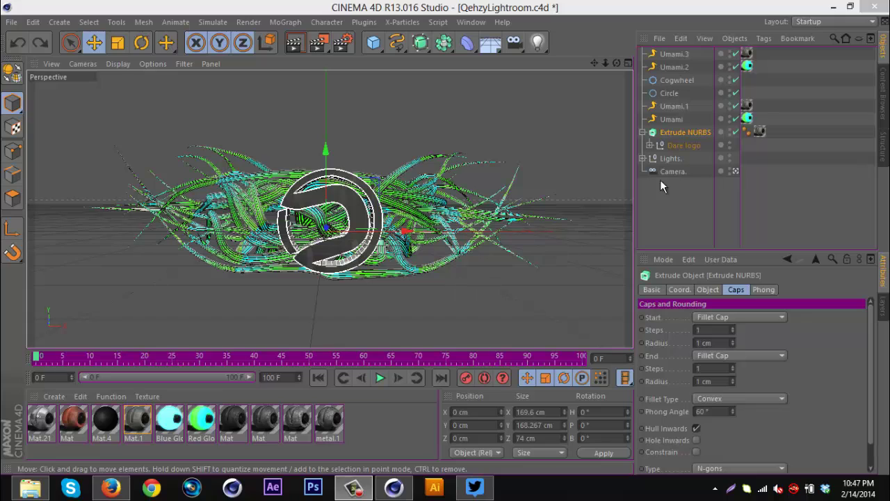
# - Delete the six tentacle and profile objects from Umami.3 down to Umami
pyautogui.click(699, 181)
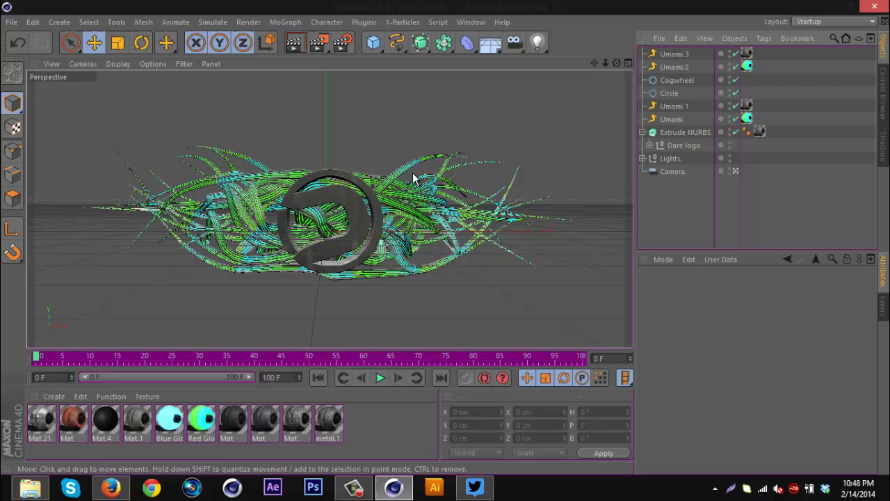
pyautogui.moveTo(617, 63); pyautogui.dragTo(447, 243)
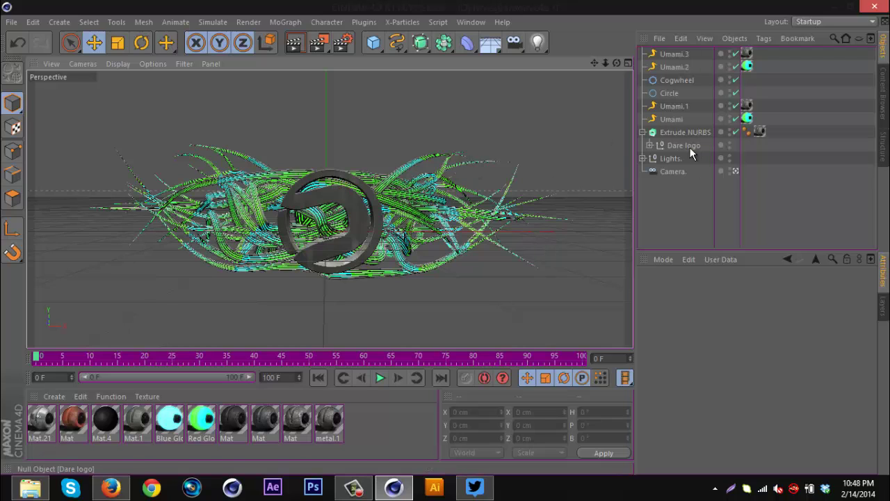
pyautogui.click(672, 54)
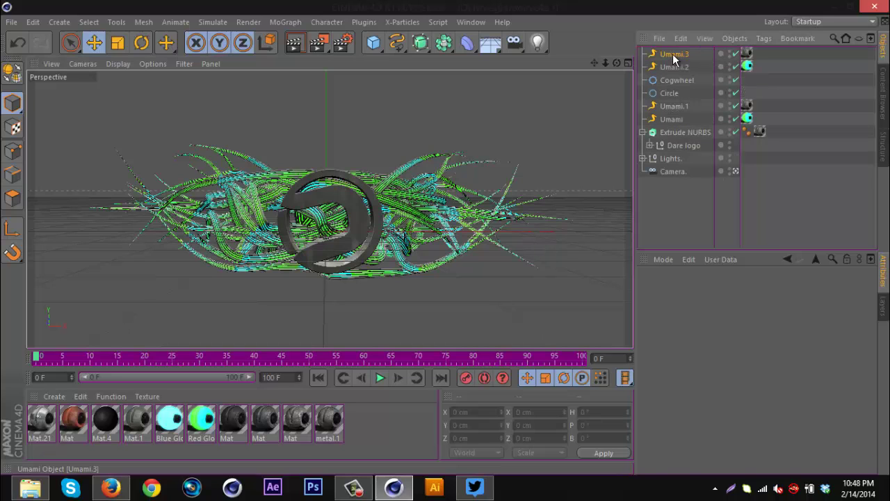
pyautogui.keyDown('shift'); pyautogui.click(672, 120); pyautogui.keyUp('shift')
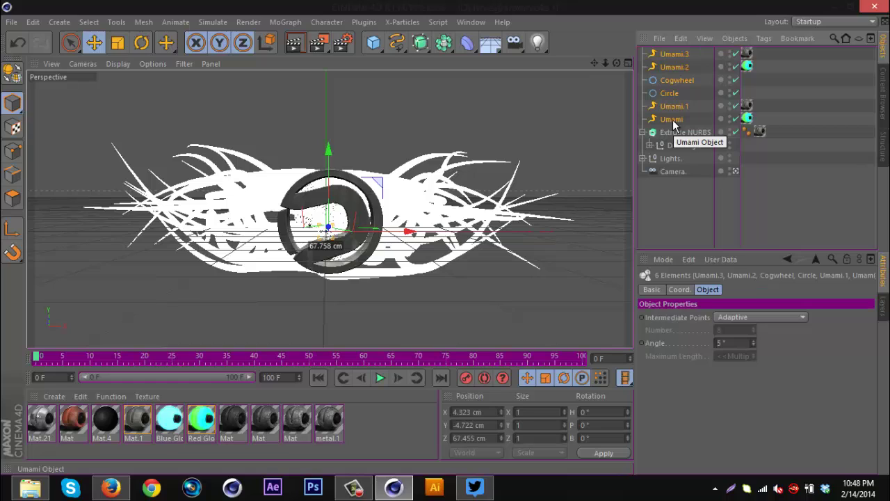
pyautogui.press('Delete')
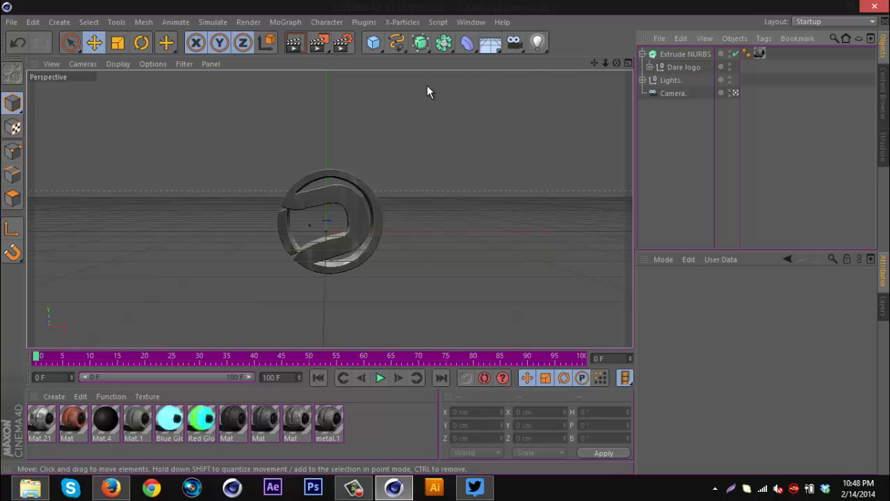
# - Add a new Umami tentacle object from Plugins and rotate it -90° on B
pyautogui.click(364, 21)
pyautogui.moveTo(387, 113)
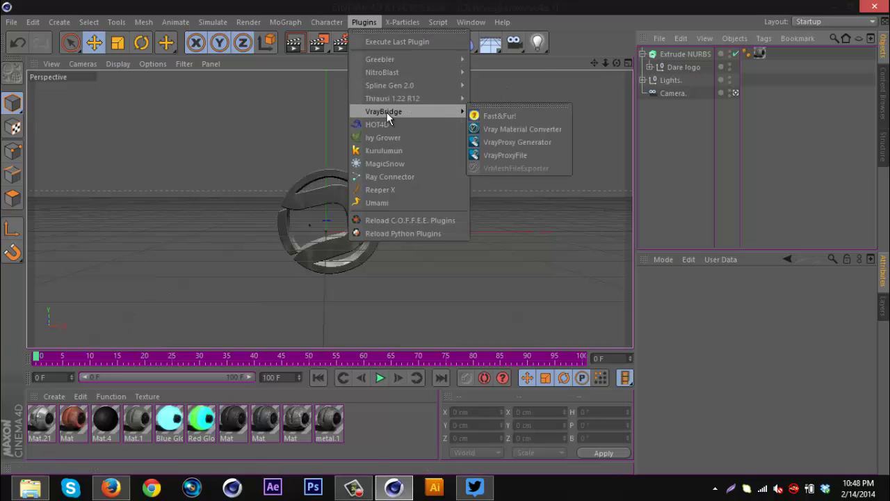
pyautogui.click(389, 203)
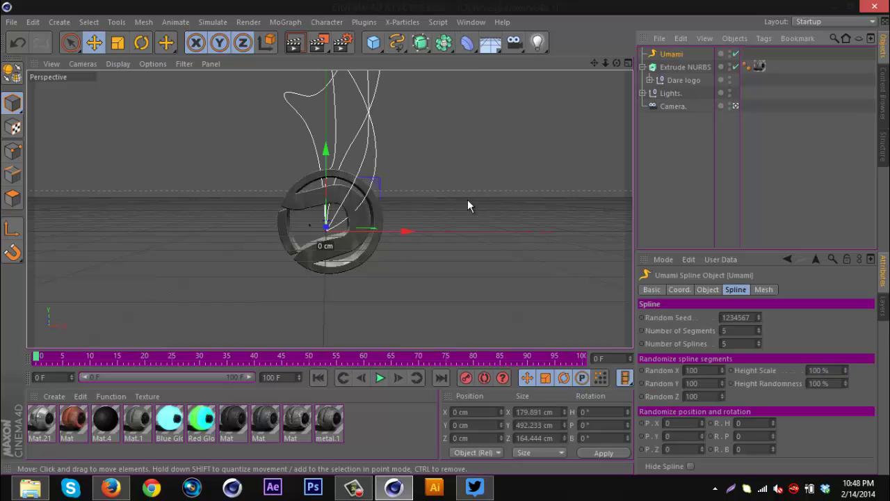
pyautogui.click(141, 42)
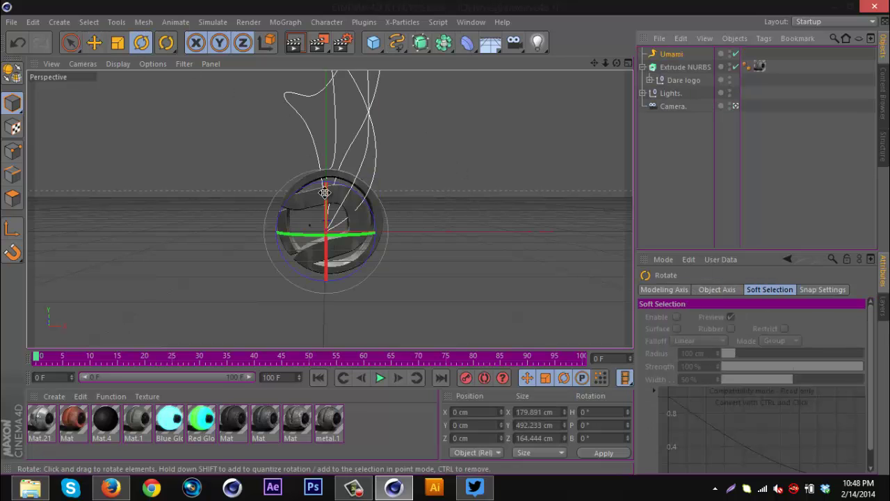
pyautogui.moveTo(304, 186); pyautogui.dragTo(248, 260)
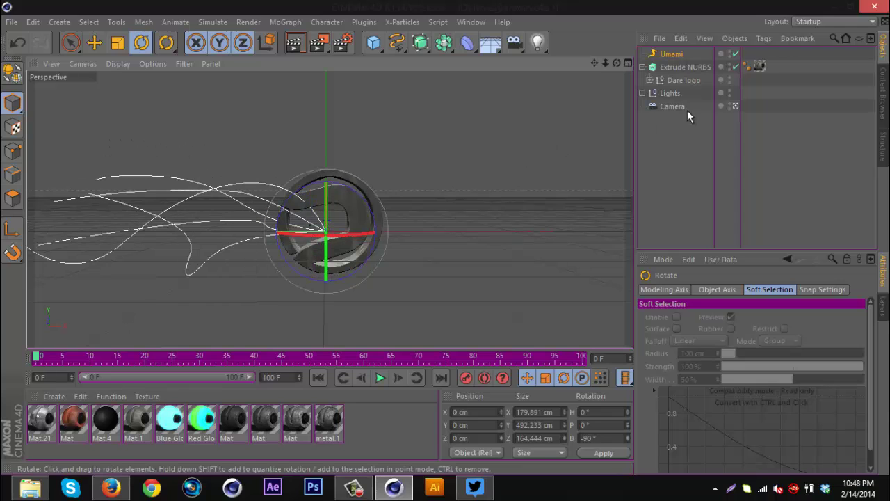
# - Move the Umami object back to Z 52.778 cm behind the logo
pyautogui.click(671, 59)
pyautogui.click(94, 42)
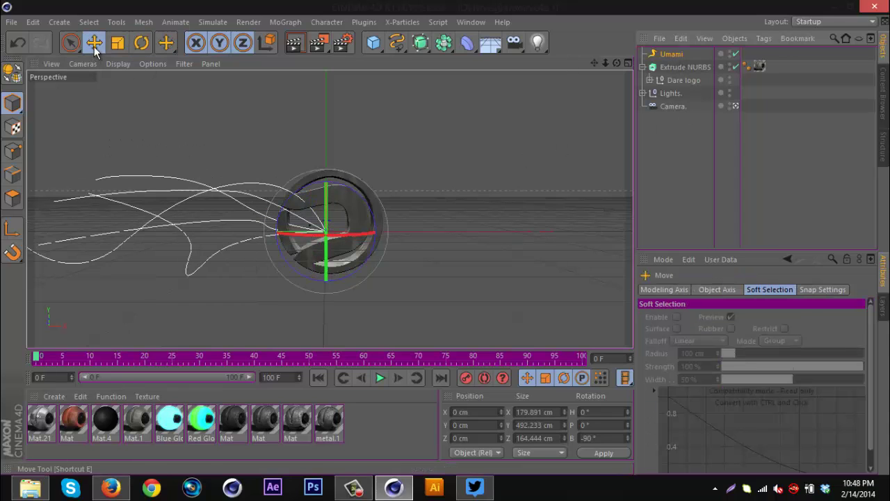
pyautogui.click(735, 106)
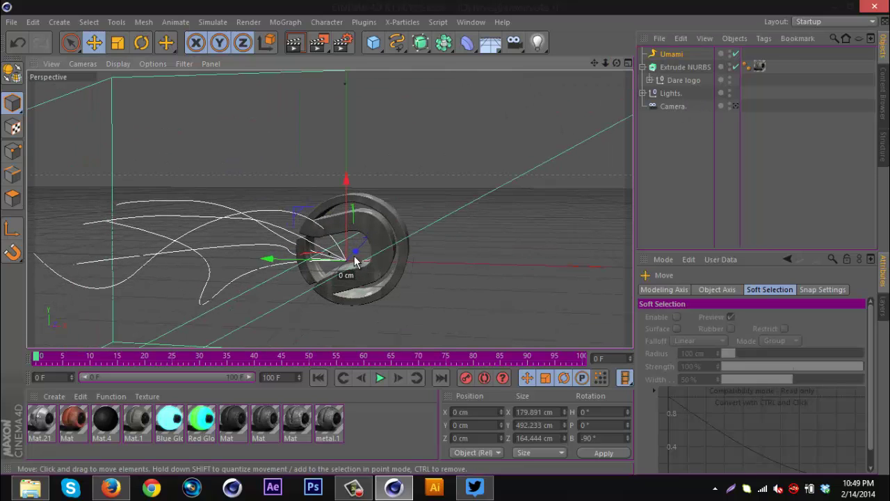
pyautogui.moveTo(356, 259); pyautogui.dragTo(362, 200)
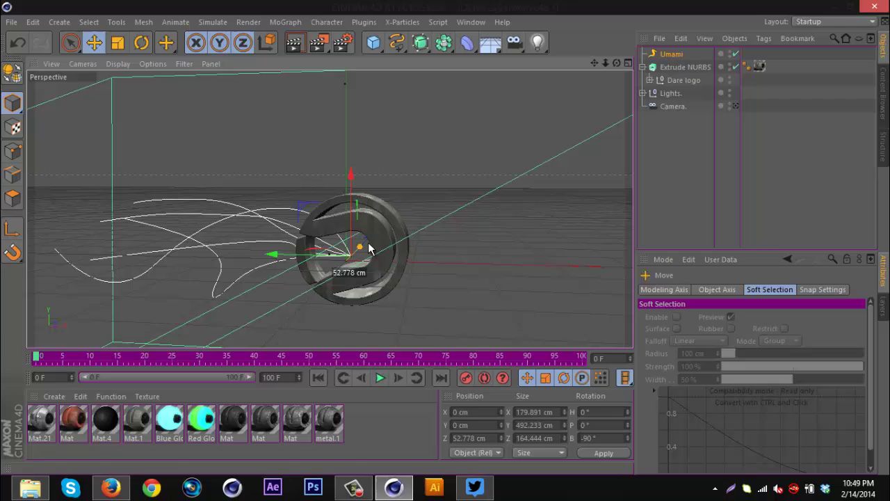
pyautogui.click(734, 105)
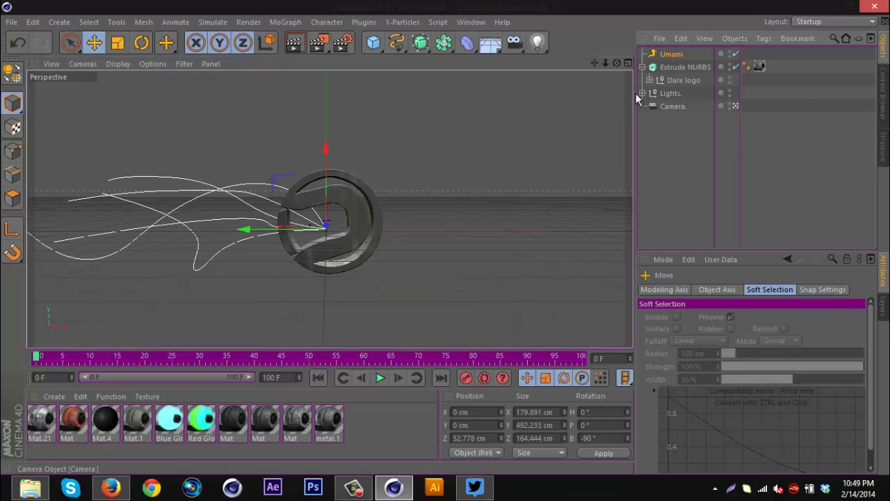
# - In Umami's Spline settings, set Height Scale to 51 % and Height Randomness to 185 %
pyautogui.click(678, 55)
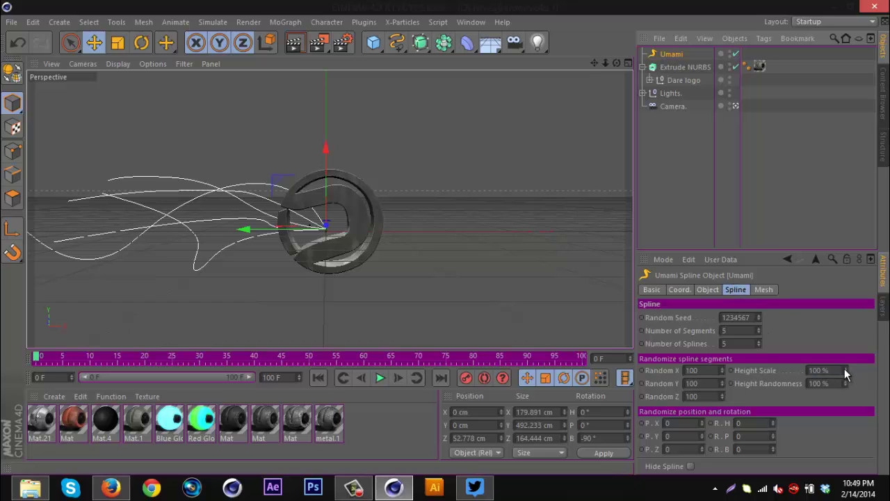
pyautogui.moveTo(846, 374); pyautogui.dragTo(845, 374)
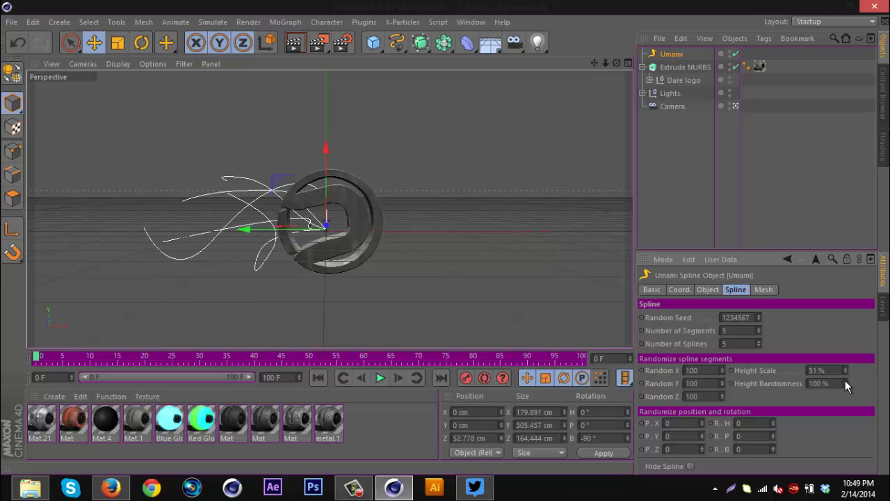
pyautogui.moveTo(846, 382)
pyautogui.mouseDown()
pyautogui.moveTo(847, 367)
pyautogui.moveTo(846, 381)
pyautogui.mouseUp()
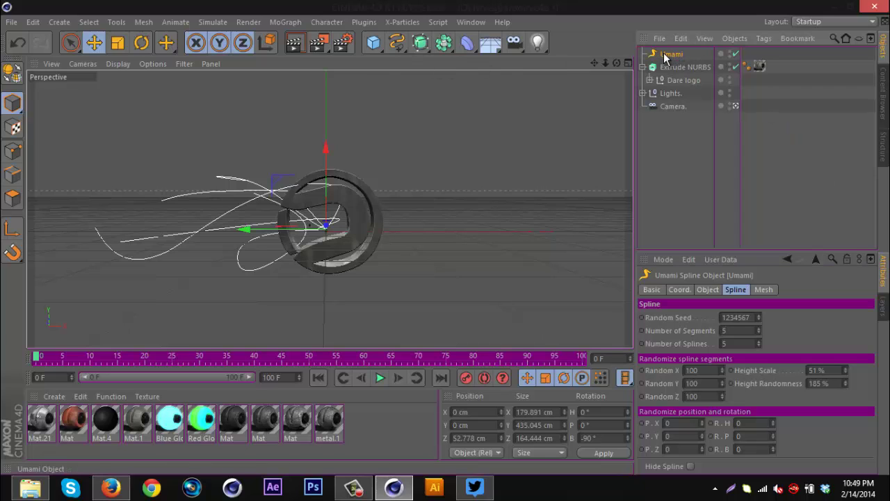
# - Duplicate the Umami object and add a Circle and a Cogwheel spline
pyautogui.hotkey('ctrl', 'c')
pyautogui.hotkey('ctrl', 'v')
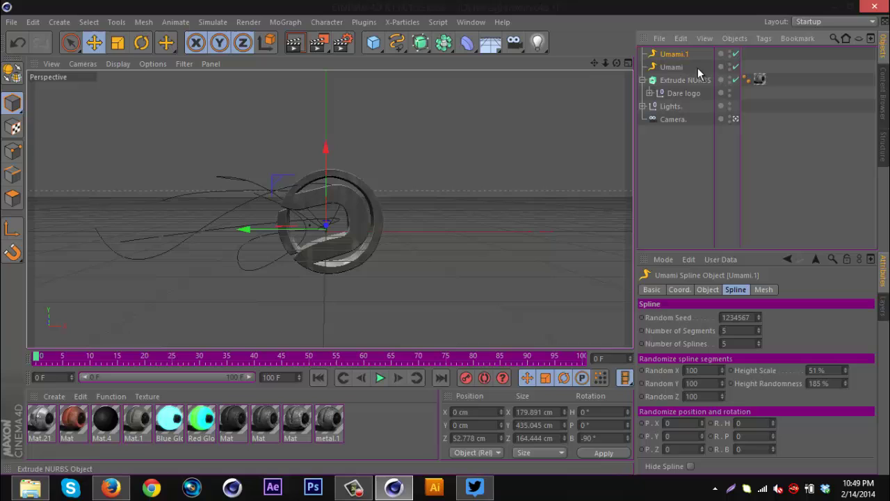
pyautogui.click(396, 45)
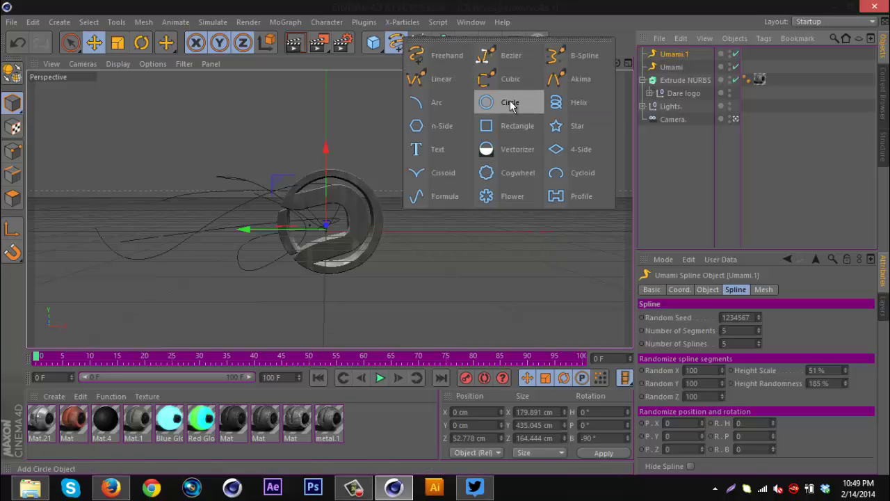
pyautogui.click(510, 105)
pyautogui.click(396, 46)
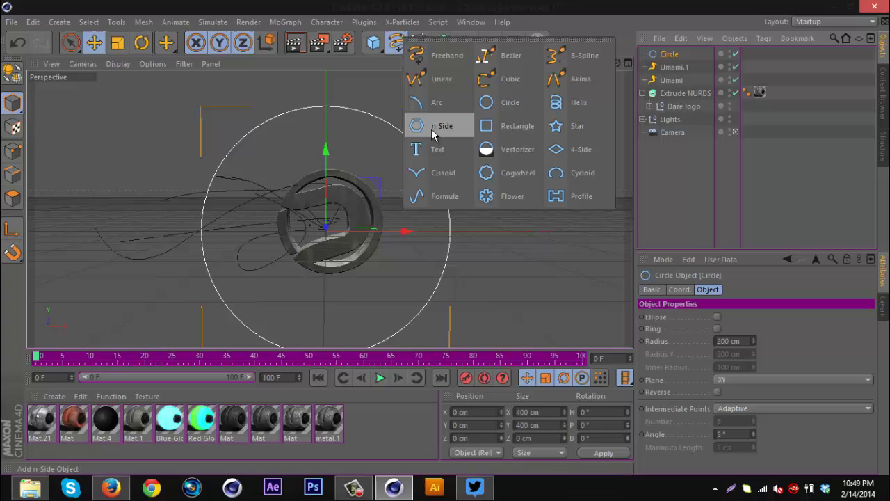
pyautogui.click(515, 165)
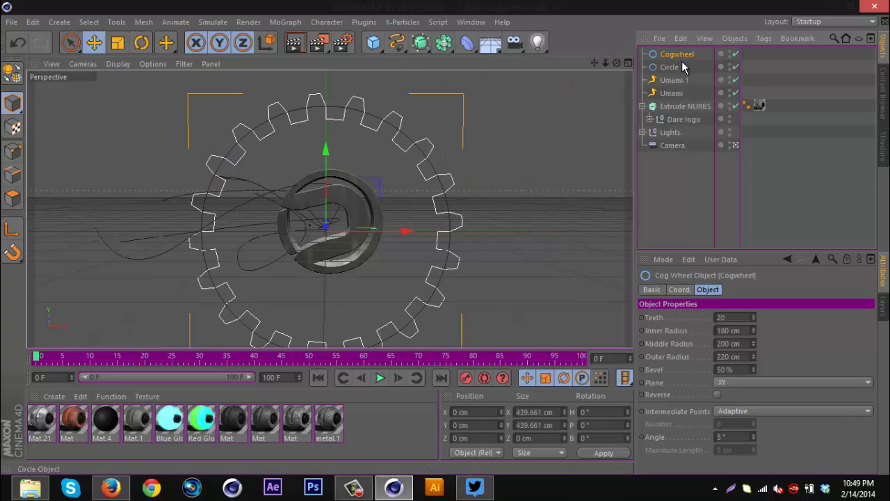
# - Scale the Circle and Cogwheel splines down to a tiny size
pyautogui.click(673, 68)
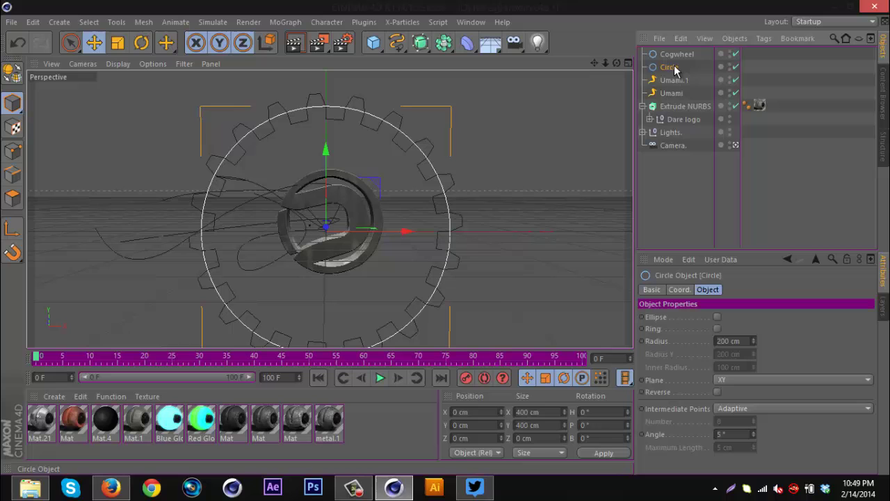
pyautogui.keyDown('ctrl'); pyautogui.click(677, 55); pyautogui.keyUp('ctrl')
pyautogui.press('t')
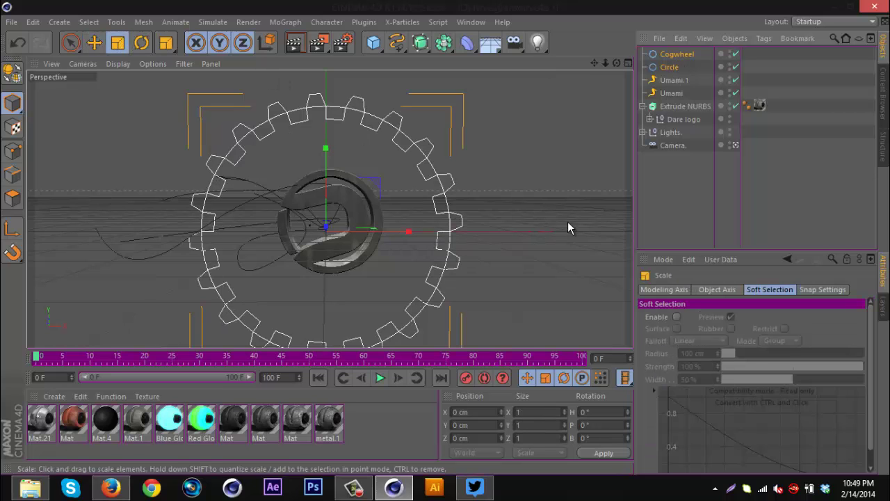
pyautogui.moveTo(569, 223); pyautogui.dragTo(122, 275)
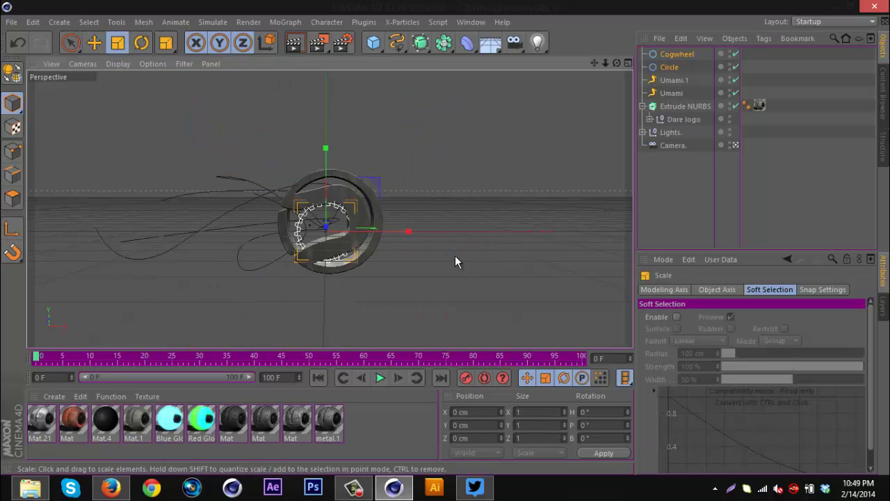
pyautogui.moveTo(455, 261); pyautogui.dragTo(188, 289)
pyautogui.moveTo(423, 273); pyautogui.dragTo(238, 280)
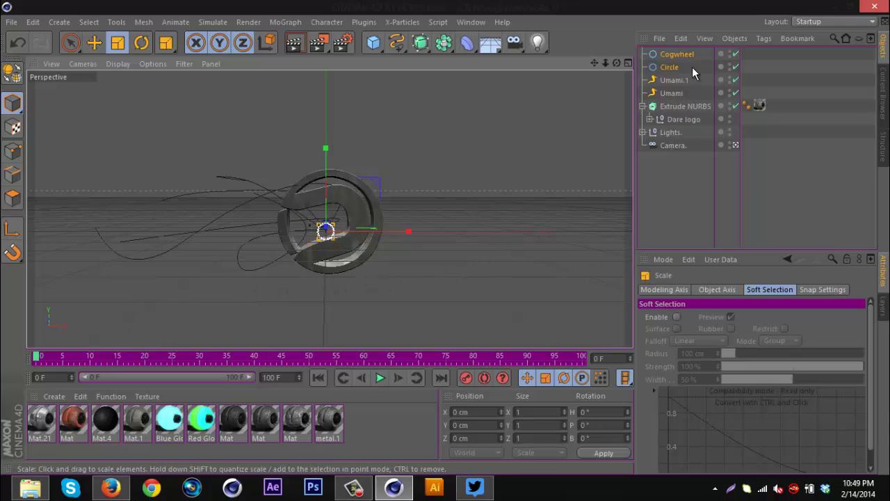
# - Set the Circle as Umami's Profile Spline on its Mesh tab
pyautogui.click(664, 93)
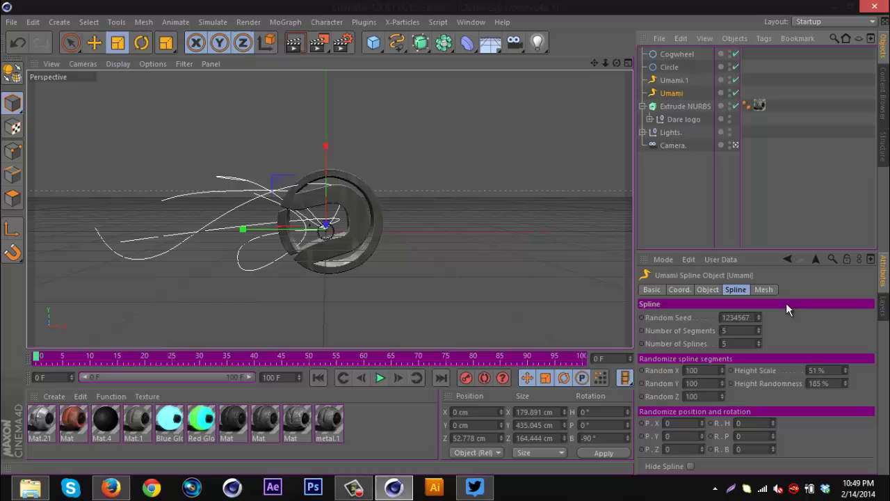
pyautogui.click(768, 292)
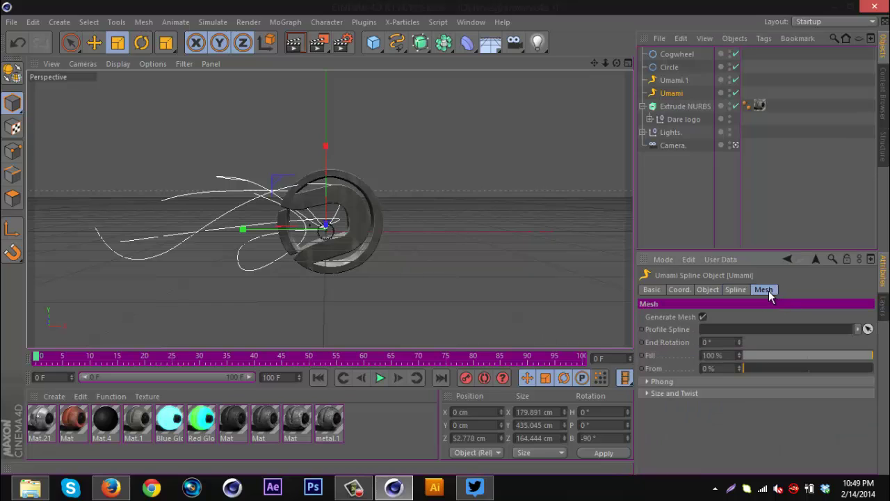
pyautogui.click(868, 329)
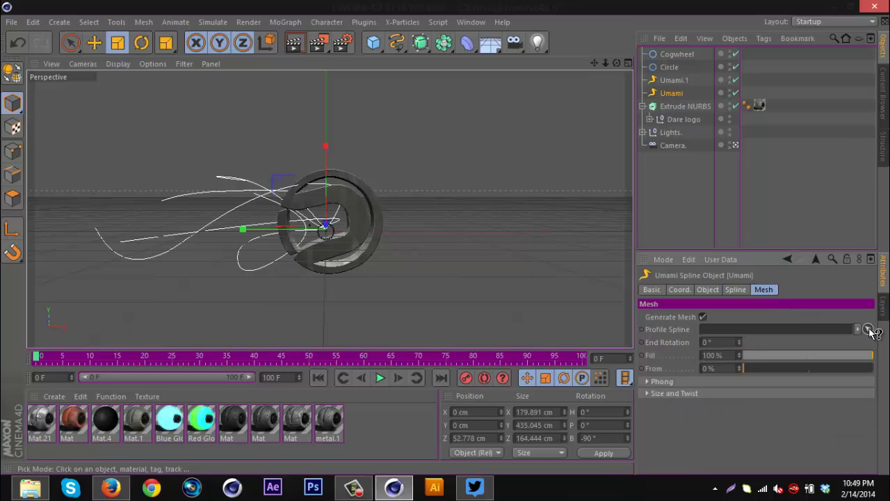
pyautogui.click(671, 70)
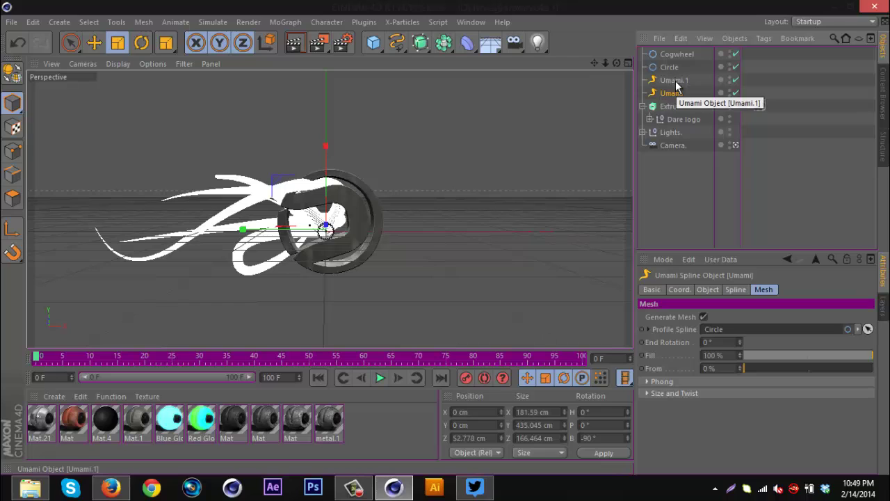
# - Set the Cogwheel as Umami.1's Profile Spline
pyautogui.click(673, 80)
pyautogui.click(868, 329)
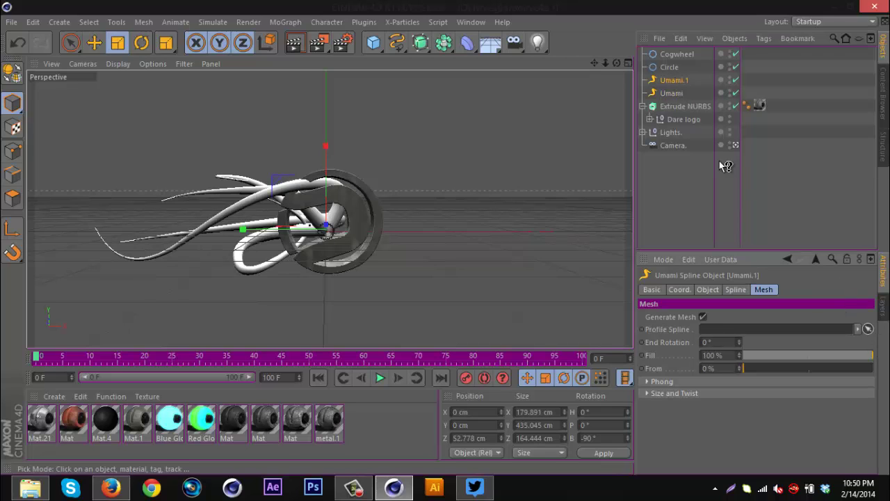
pyautogui.click(682, 54)
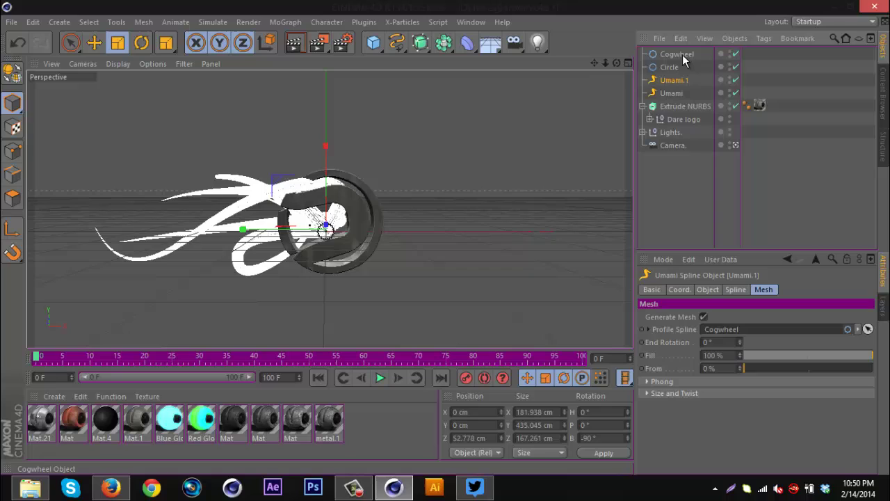
pyautogui.click(693, 199)
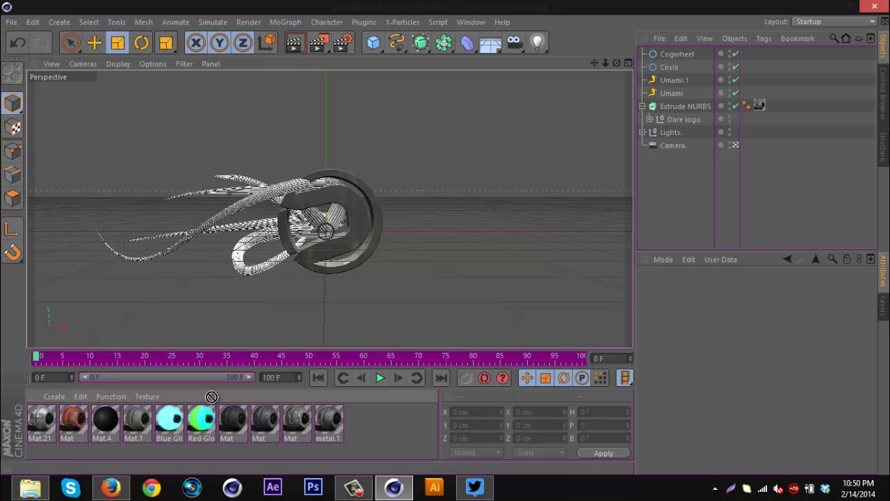
# - Apply the Red Glow material to Umami and Mat.1 to Umami.1
pyautogui.moveTo(212, 397); pyautogui.dragTo(661, 66)
pyautogui.moveTo(674, 96); pyautogui.dragTo(674, 93)
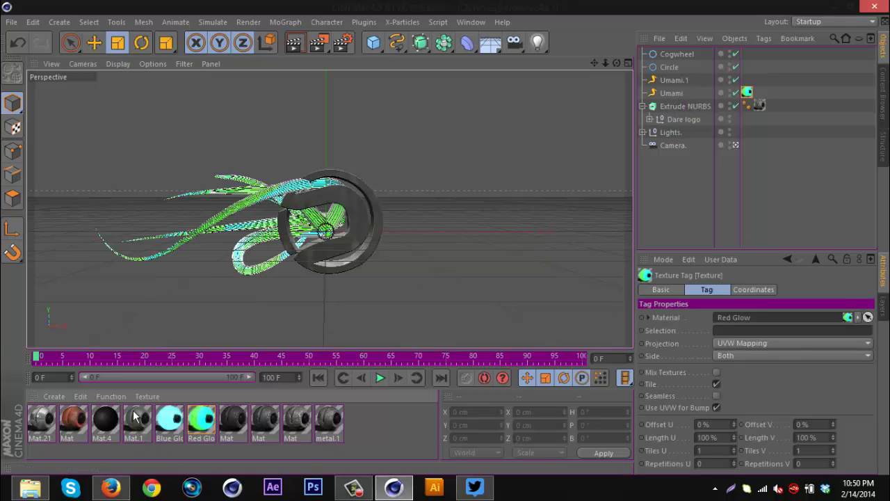
pyautogui.moveTo(137, 416); pyautogui.dragTo(674, 83)
pyautogui.click(696, 204)
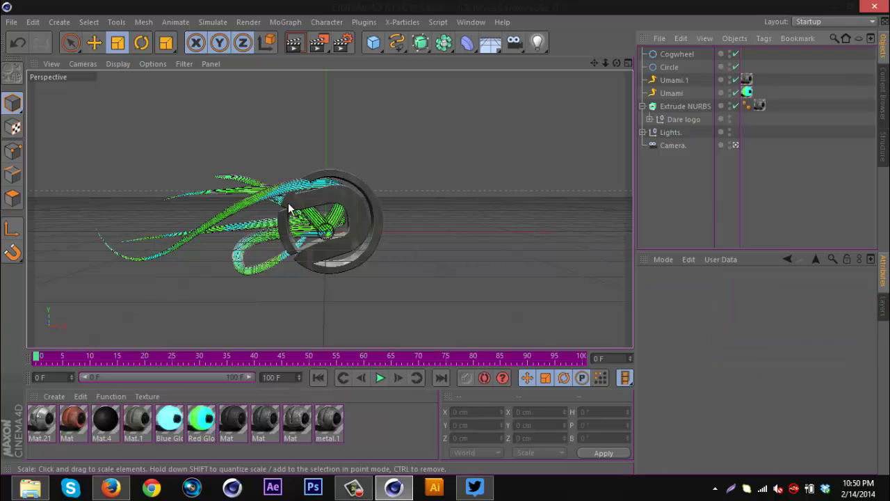
# - Scale the Circle profile down to about 95% size
pyautogui.click(669, 67)
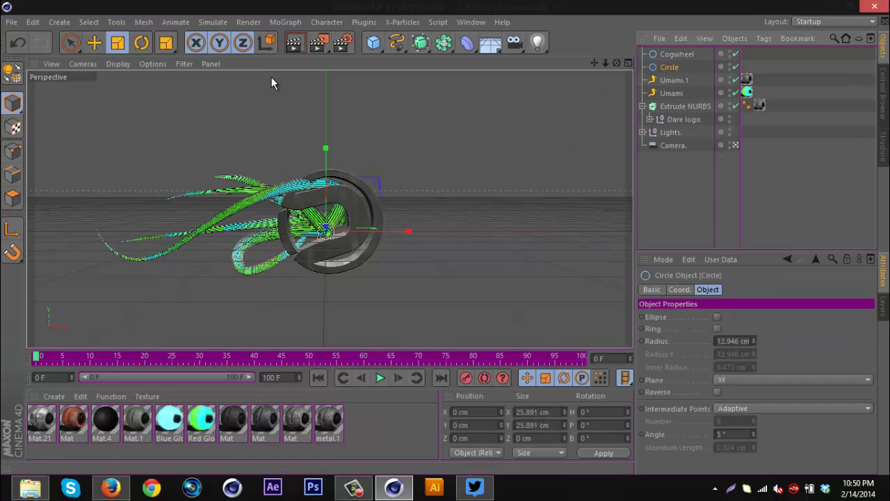
pyautogui.moveTo(483, 212); pyautogui.dragTo(431, 223)
pyautogui.click(680, 205)
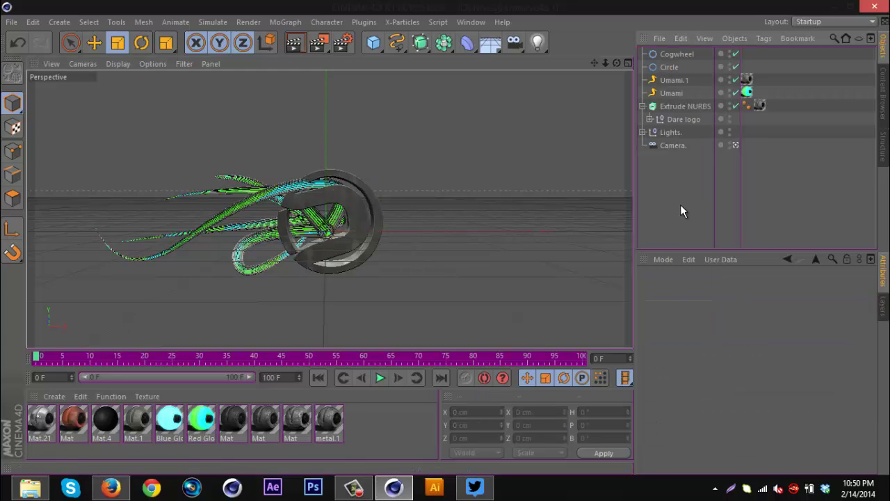
# - Move Umami and Umami.1 back to Z 74.903 cm behind the logo
pyautogui.click(672, 80)
pyautogui.keyDown('ctrl'); pyautogui.click(671, 92); pyautogui.keyUp('ctrl')
pyautogui.press('e')
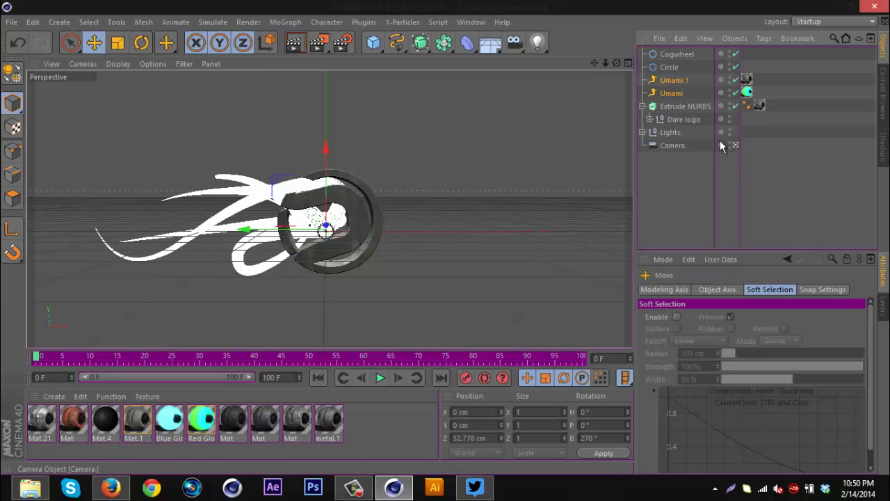
pyautogui.click(735, 145)
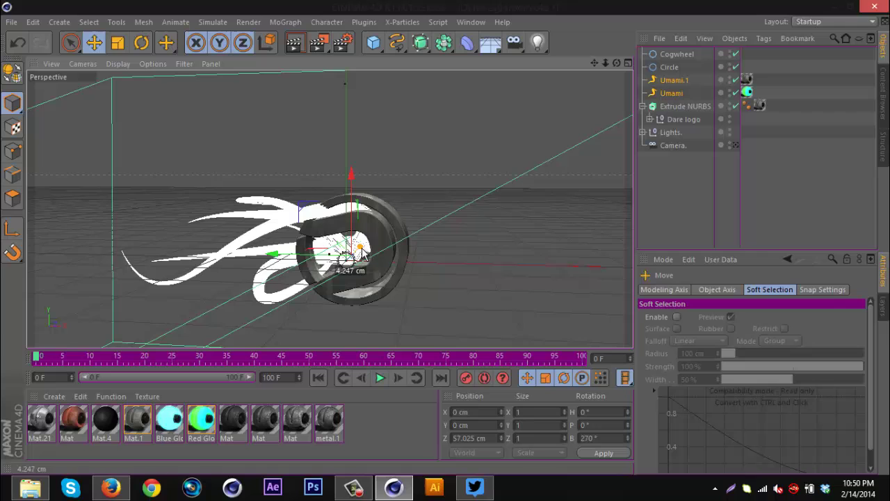
pyautogui.moveTo(361, 254); pyautogui.dragTo(344, 258)
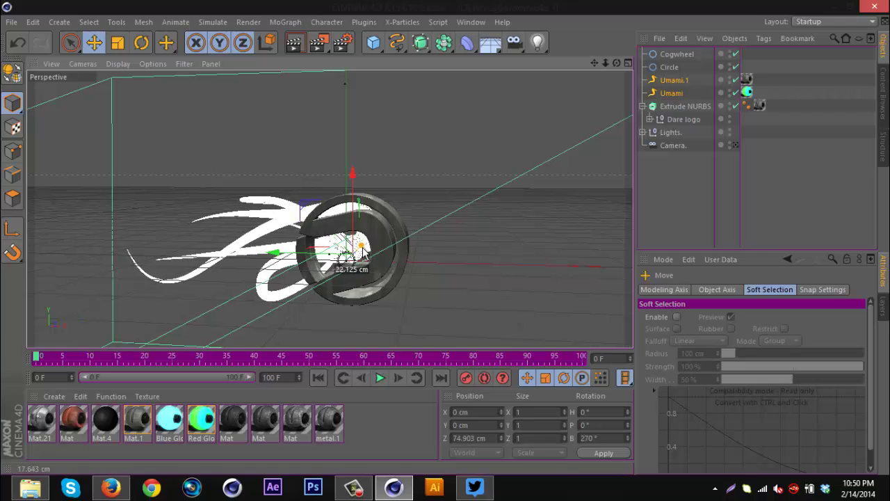
pyautogui.click(736, 145)
pyautogui.click(691, 175)
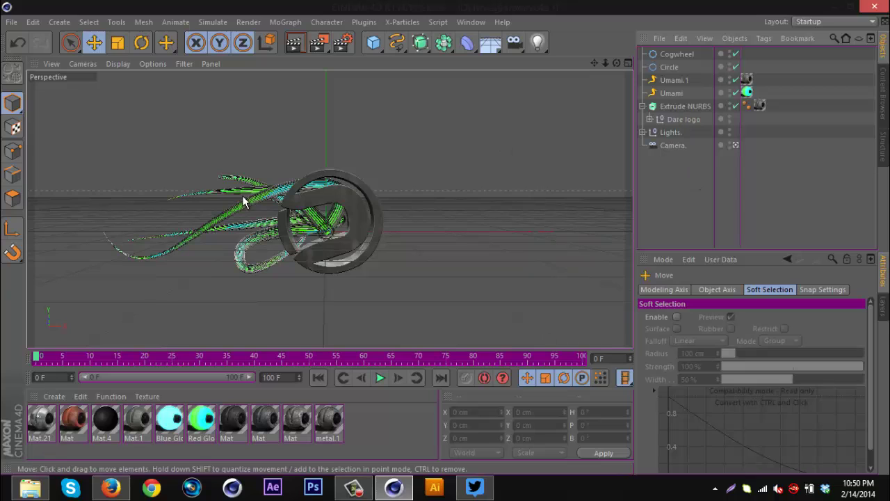
# - Set Number of Splines to 8 on both Umami and Umami.1
pyautogui.click(672, 80)
pyautogui.keyDown('shift'); pyautogui.click(671, 90); pyautogui.keyUp('shift')
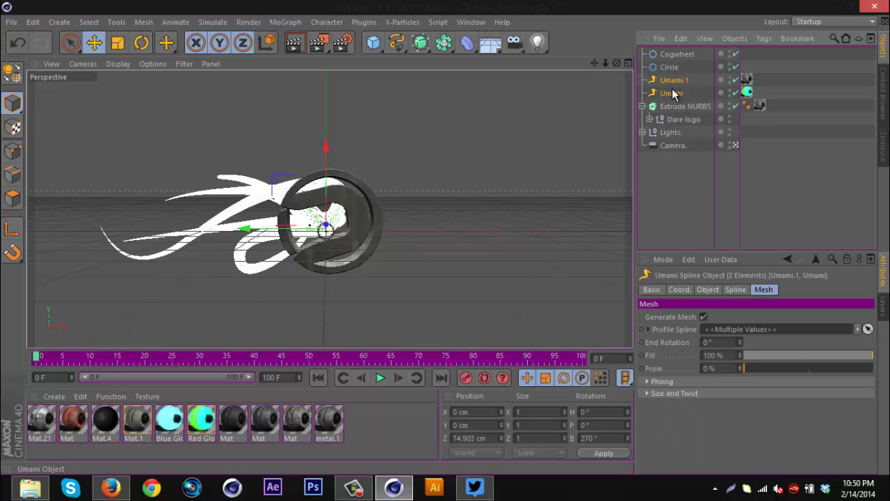
pyautogui.click(736, 290)
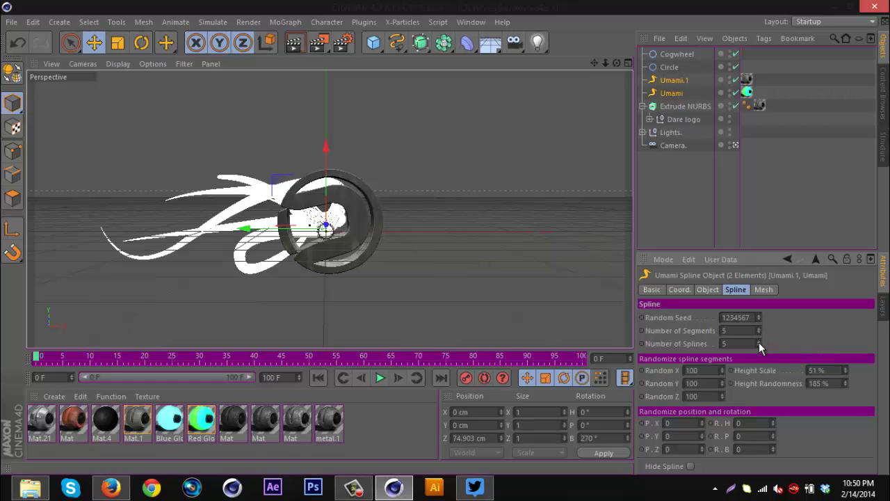
pyautogui.moveTo(759, 342); pyautogui.dragTo(759, 317)
# - Try several Random Seed values, settling back on 1234567
pyautogui.click(759, 318)
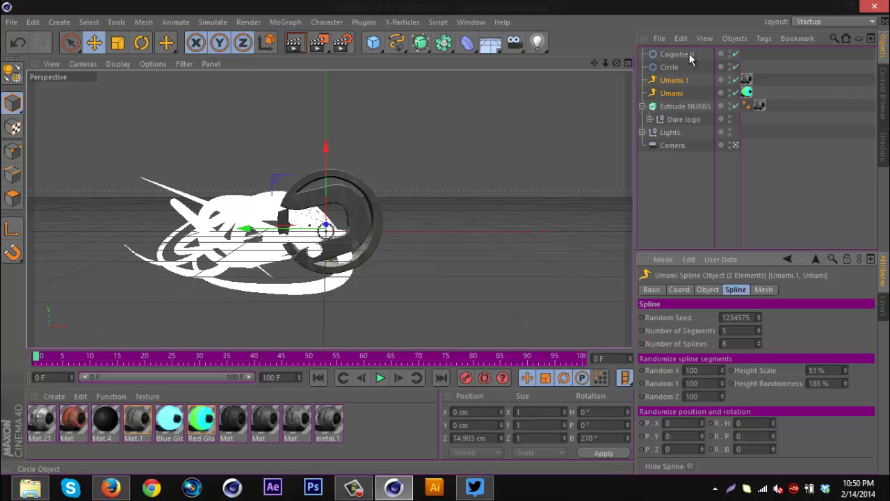
pyautogui.click(758, 320)
pyautogui.click(758, 320)
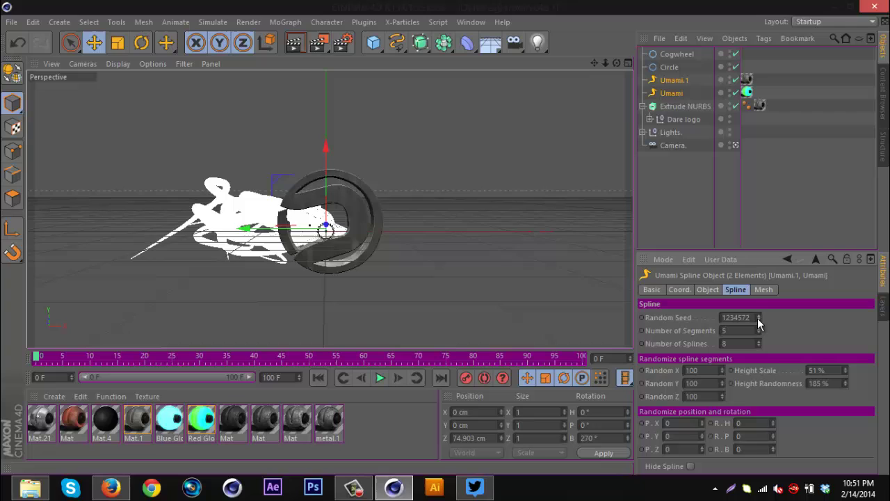
pyautogui.click(758, 320)
pyautogui.click(758, 320)
pyautogui.click(758, 320)
pyautogui.click(759, 318)
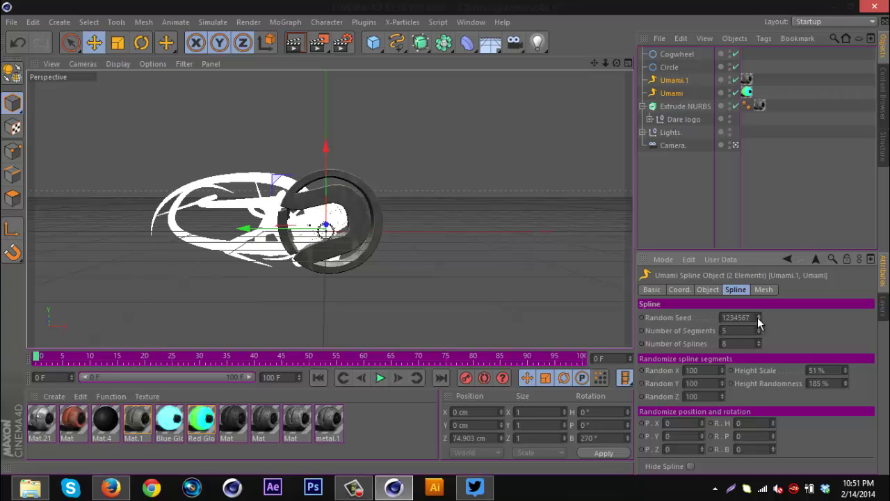
pyautogui.click(758, 318)
pyautogui.click(758, 314)
pyautogui.click(758, 317)
pyautogui.click(758, 314)
pyautogui.click(759, 318)
pyautogui.click(758, 319)
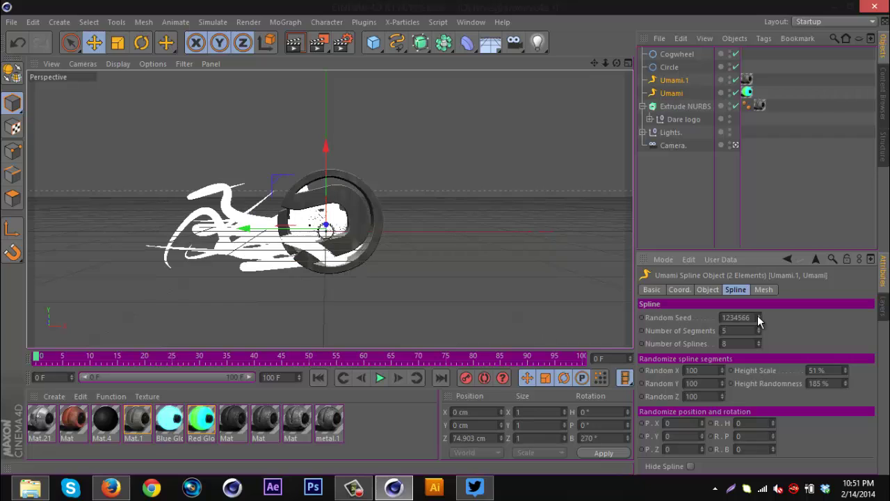
pyautogui.click(758, 314)
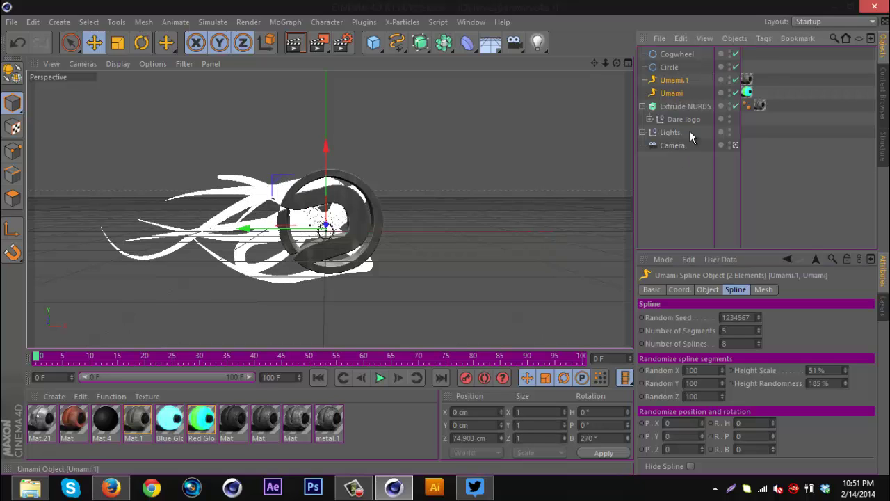
# - Duplicate both Umami objects and rotate the copies 180° in heading
pyautogui.hotkey('ctrl', 'c')
pyautogui.hotkey('ctrl', 'v')
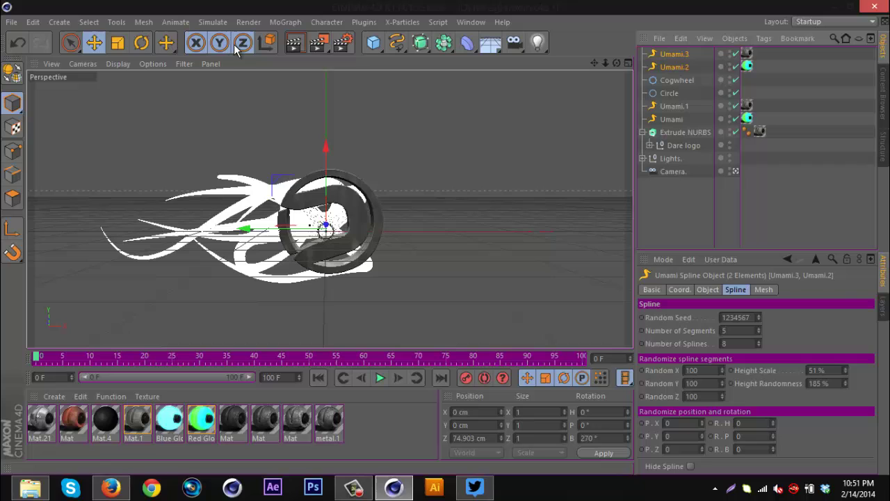
pyautogui.press('r')
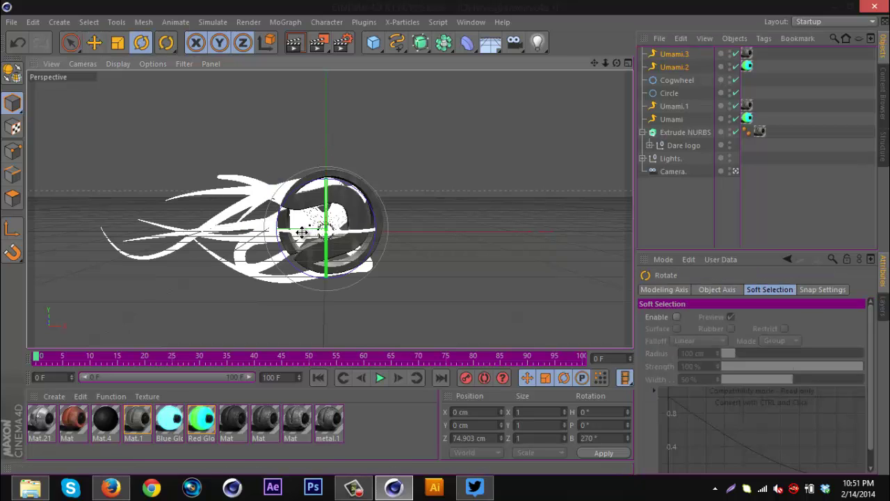
pyautogui.moveTo(334, 229); pyautogui.dragTo(596, 219)
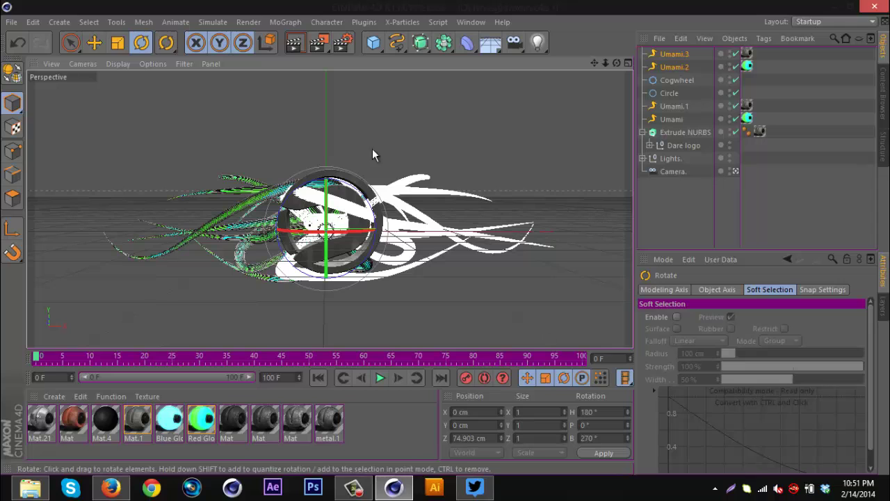
# - Move the copies Umami.2 and Umami.3 to Z 138.808 cm and X 16.69 cm
pyautogui.click(93, 42)
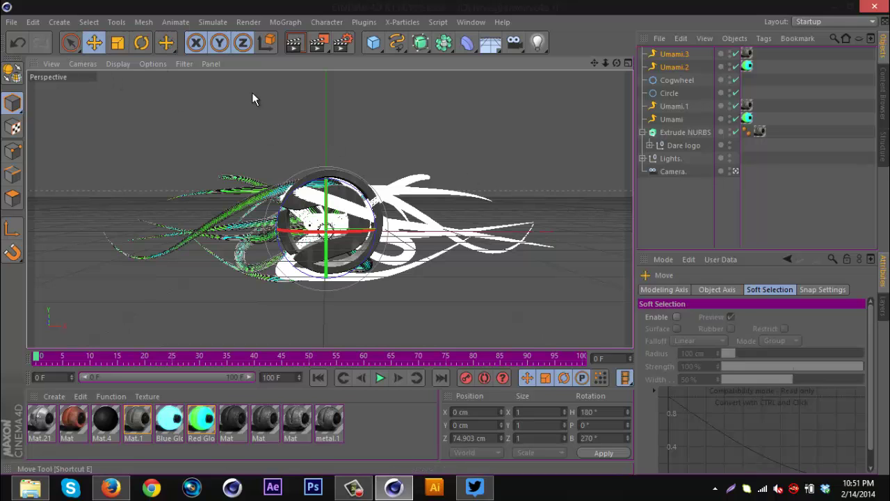
pyautogui.click(736, 171)
pyautogui.moveTo(344, 270); pyautogui.dragTo(485, 220)
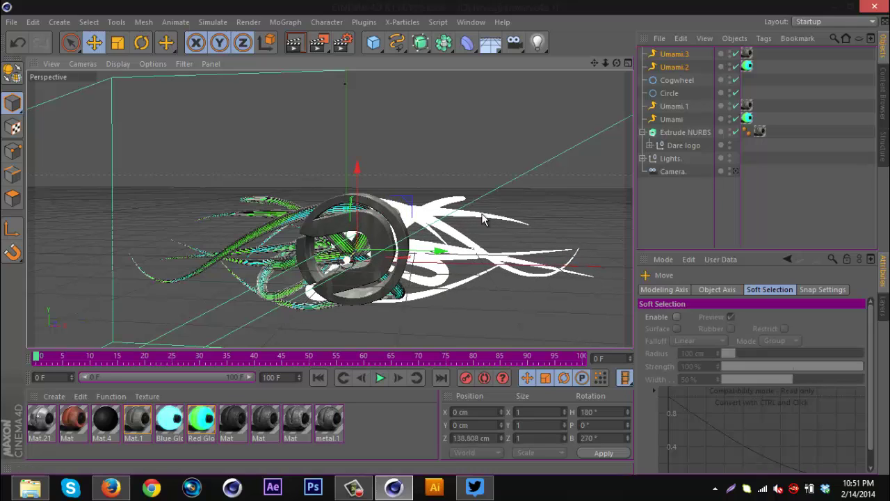
pyautogui.click(734, 171)
pyautogui.click(692, 199)
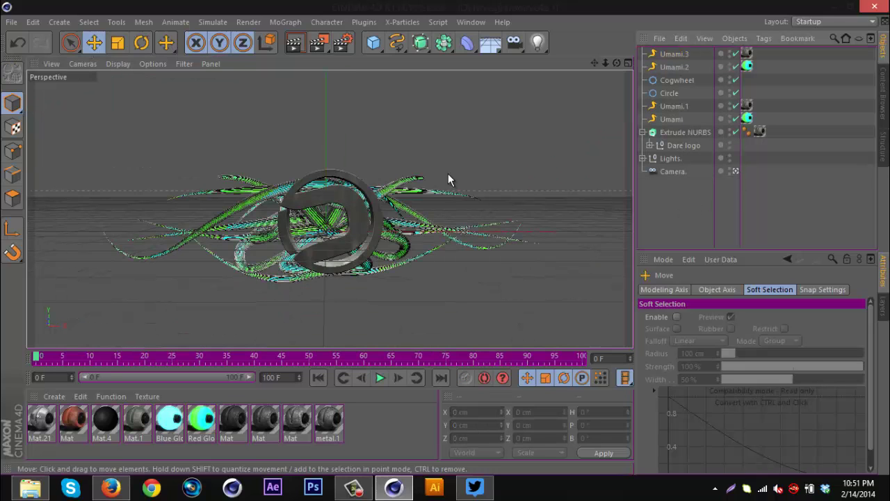
pyautogui.click(674, 67)
pyautogui.keyDown('ctrl'); pyautogui.click(672, 53); pyautogui.keyUp('ctrl')
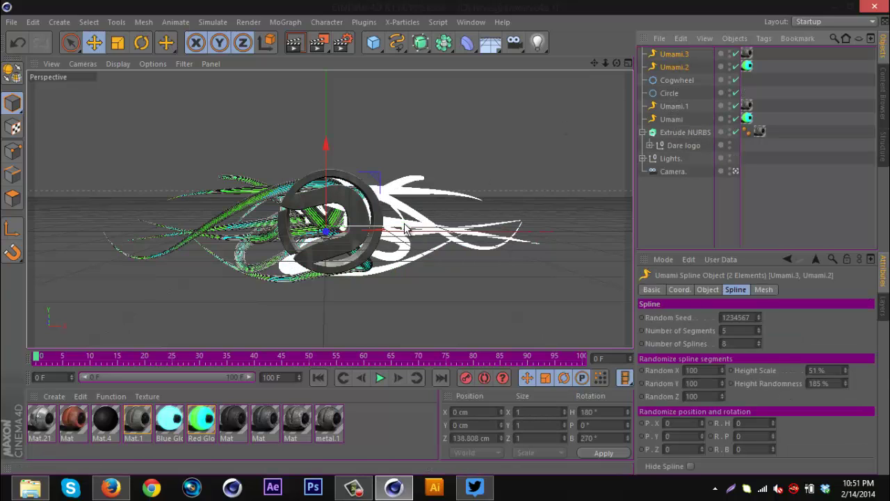
pyautogui.moveTo(416, 226); pyautogui.dragTo(424, 227)
pyautogui.click(672, 215)
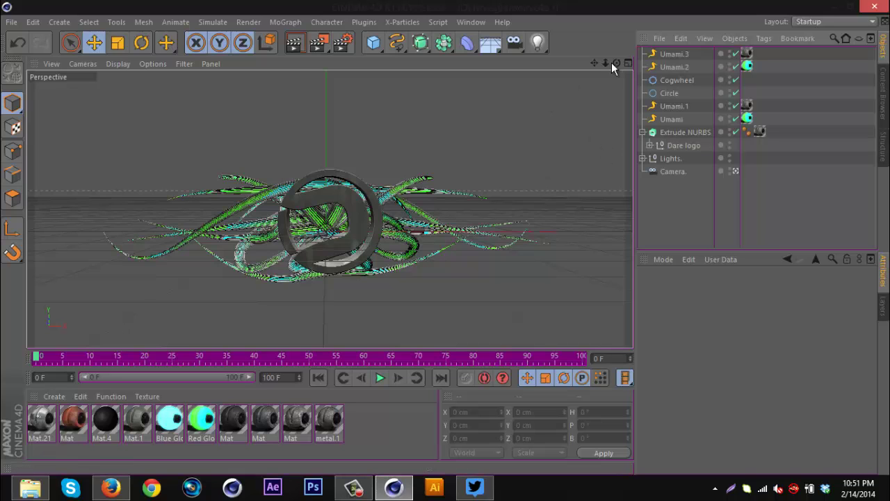
# - Delete Umami.3 and Umami.1, then undo the deletion
pyautogui.click(674, 54)
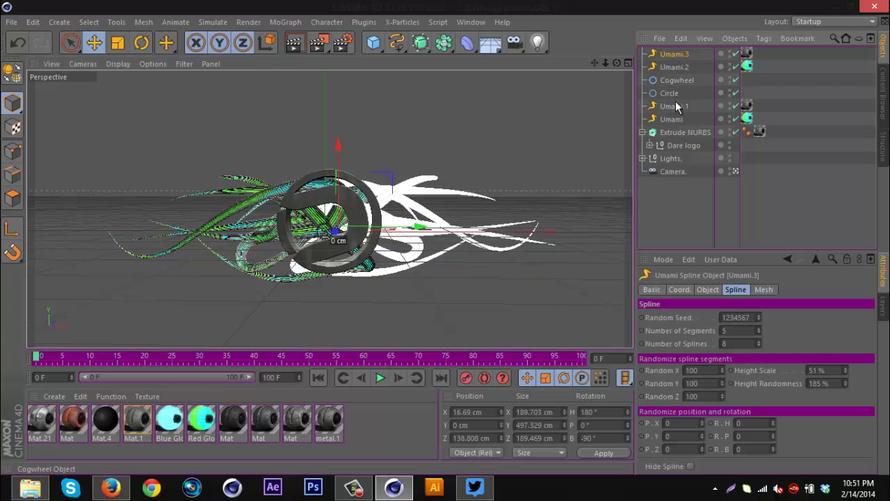
pyautogui.keyDown('ctrl'); pyautogui.click(673, 106); pyautogui.keyUp('ctrl')
pyautogui.press('Delete')
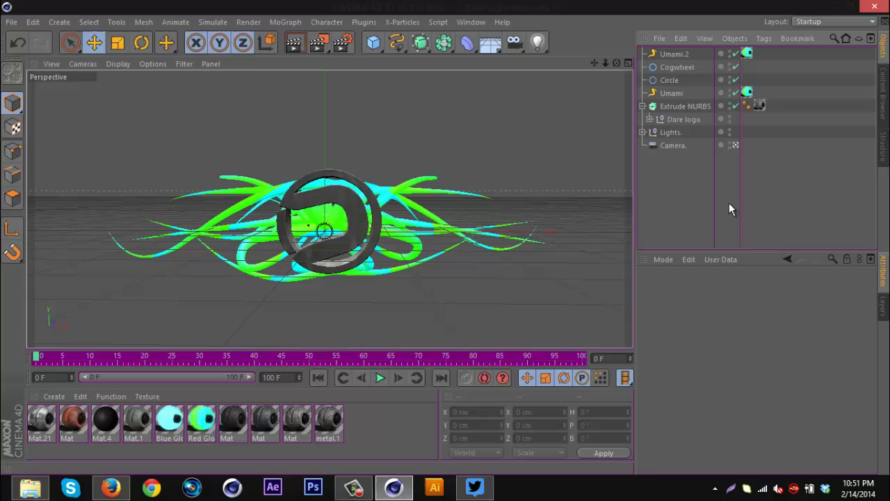
pyautogui.hotkey('ctrl', 'z')
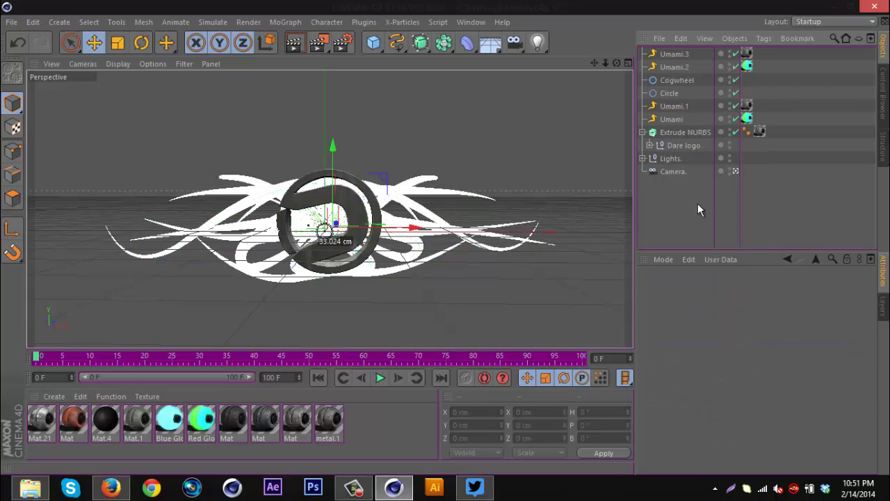
# - Select Umami.3, Umami.2, Umami.1 and Umami together
pyautogui.click(669, 55)
pyautogui.keyDown('ctrl'); pyautogui.click(670, 67); pyautogui.keyUp('ctrl')
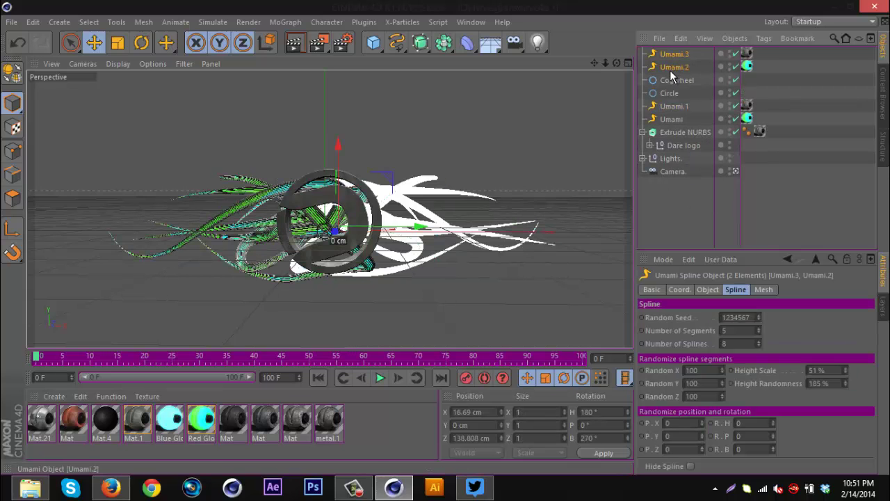
pyautogui.keyDown('ctrl'); pyautogui.click(674, 106); pyautogui.keyUp('ctrl')
pyautogui.keyDown('ctrl'); pyautogui.click(671, 119); pyautogui.keyUp('ctrl')
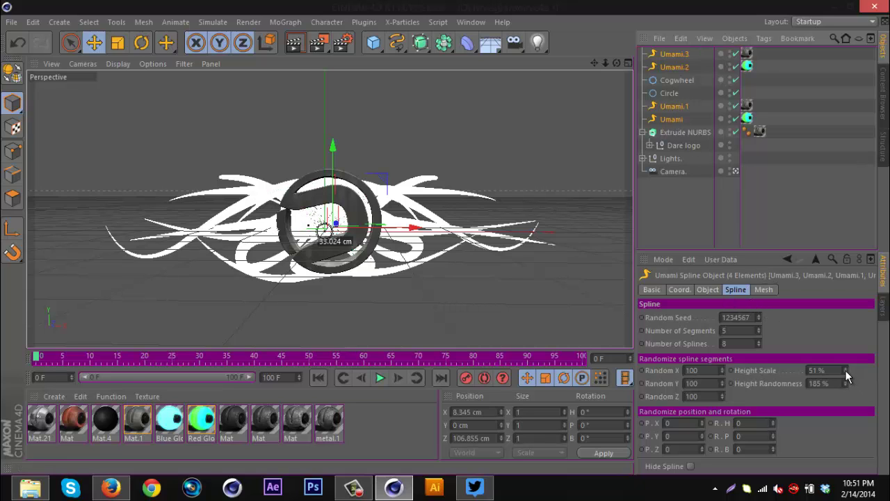
# - Drop Height Scale to 0% on all four Umami tentacle sets, then deselect them
pyautogui.moveTo(847, 376)
pyautogui.mouseDown()
pyautogui.moveTo(843, 368)
pyautogui.moveTo(844, 389)
pyautogui.moveTo(845, 291)
pyautogui.moveTo(845, 383)
pyautogui.mouseUp()
pyautogui.click(788, 195)
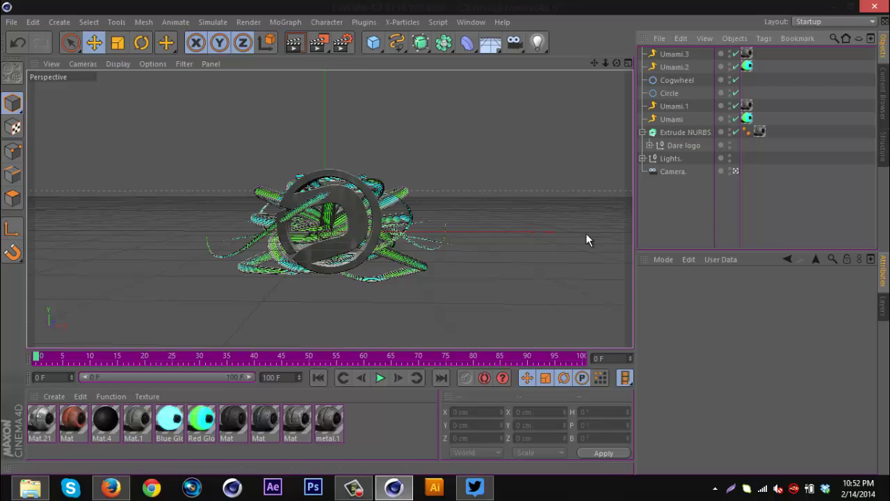
pyautogui.click(357, 489)
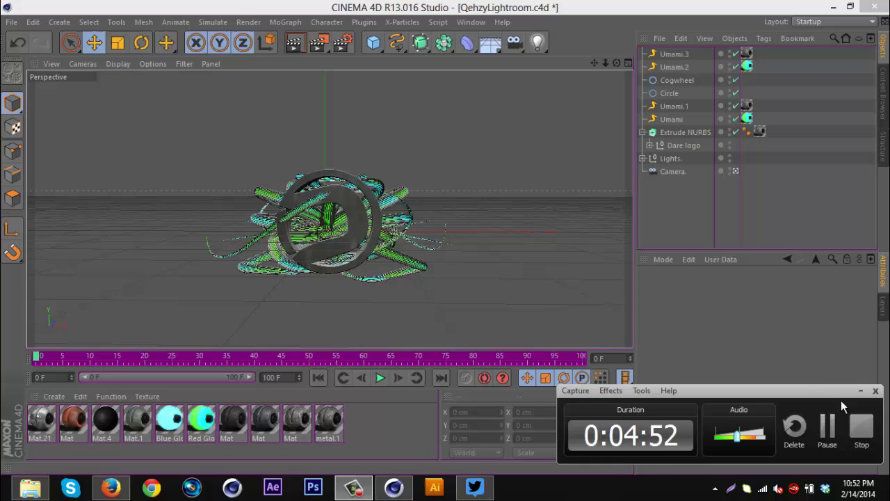